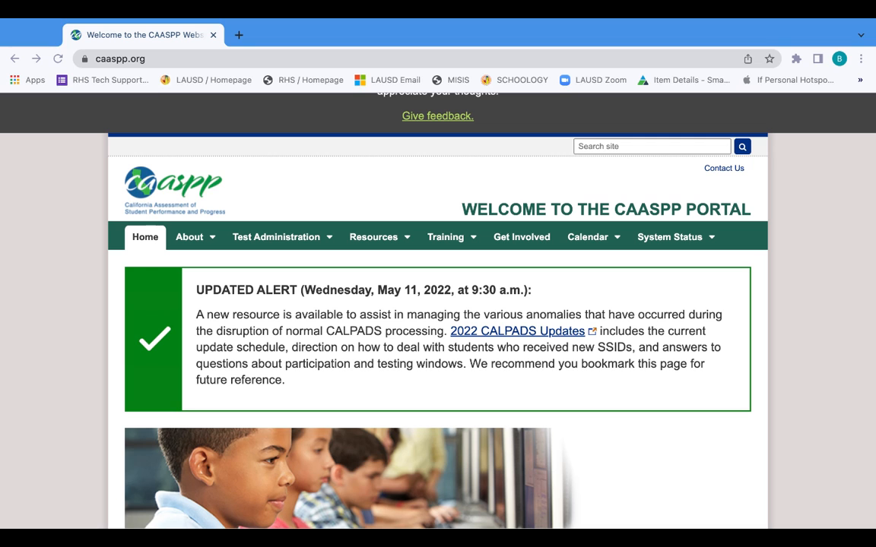
Open the Test Administrator Interface for All Online Tests sign-in page from the CAASPP home page.
scroll(384, 328, down, 3)
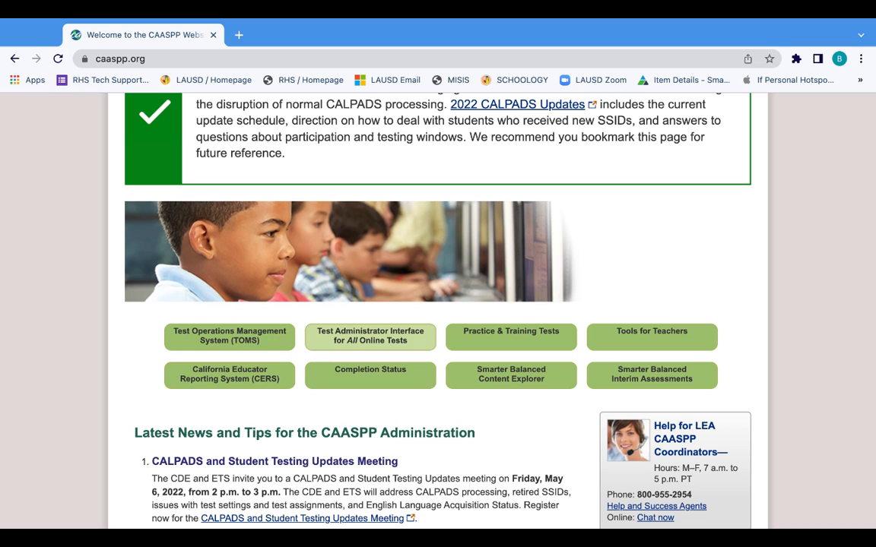
click(369, 336)
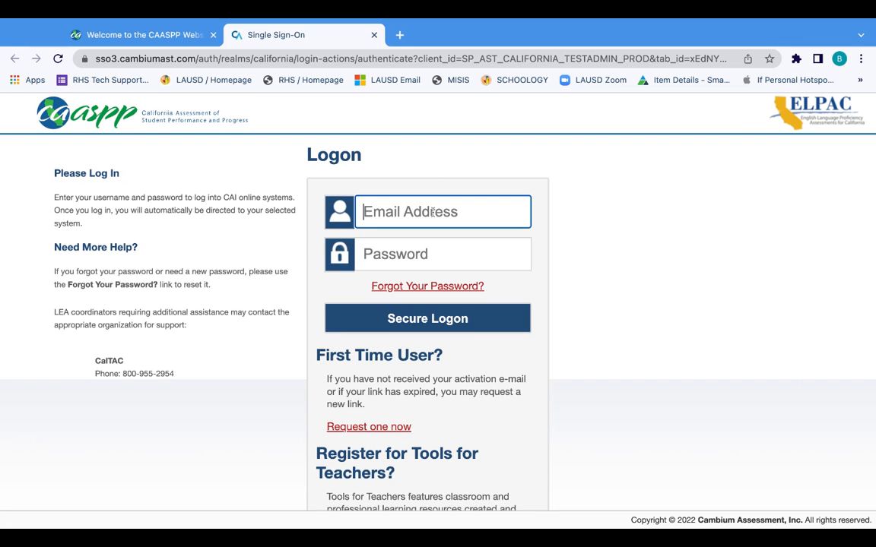
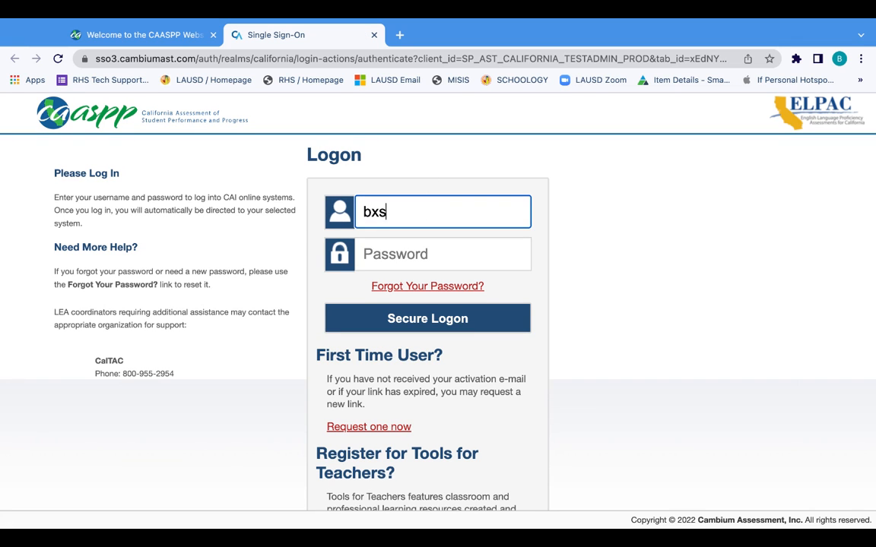
Sign in with the test administrator's e-mail address and account password.
key(Tab)
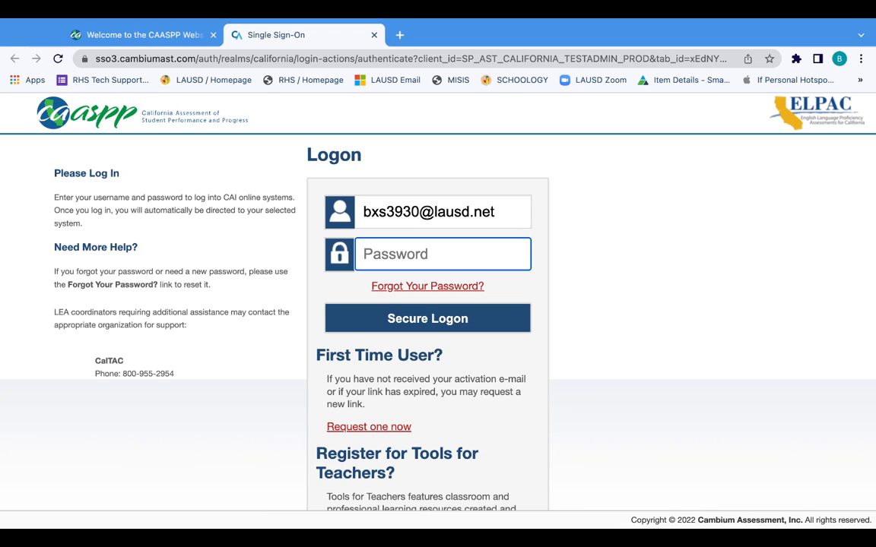
text(********)
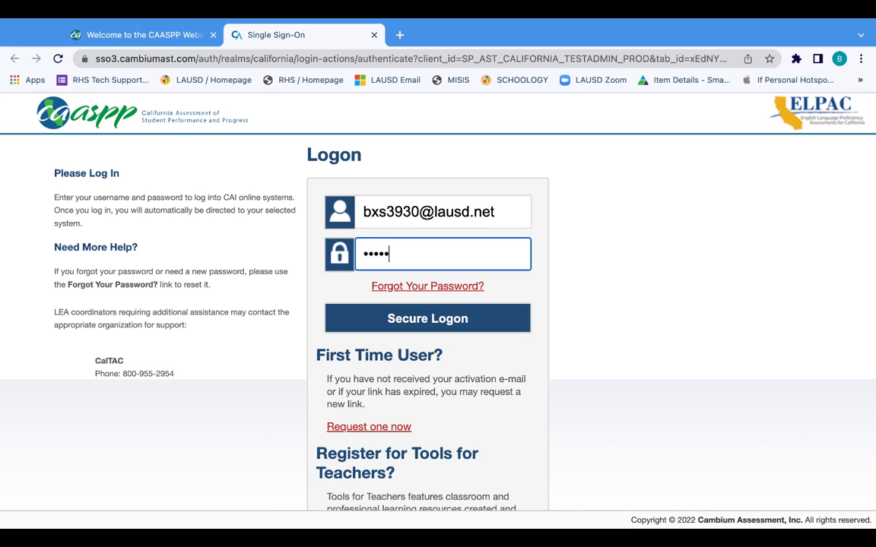
text(*)
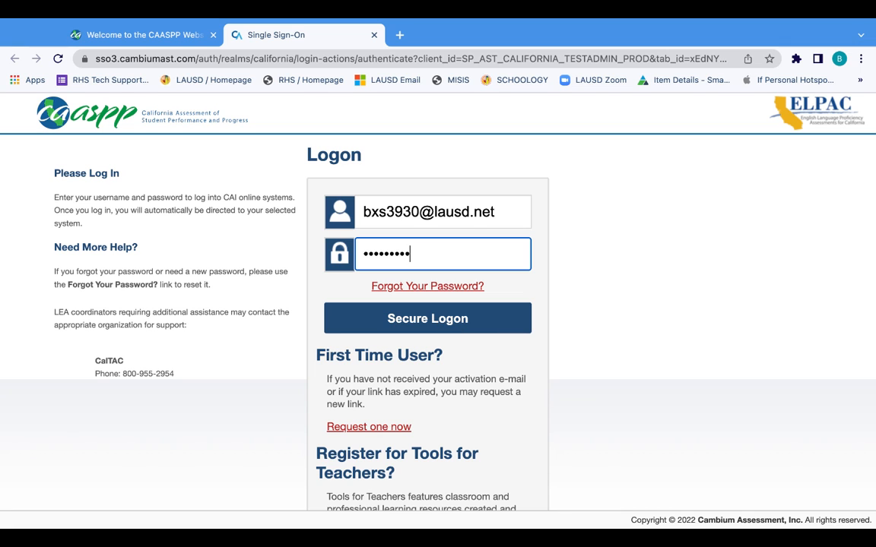
key(Return)
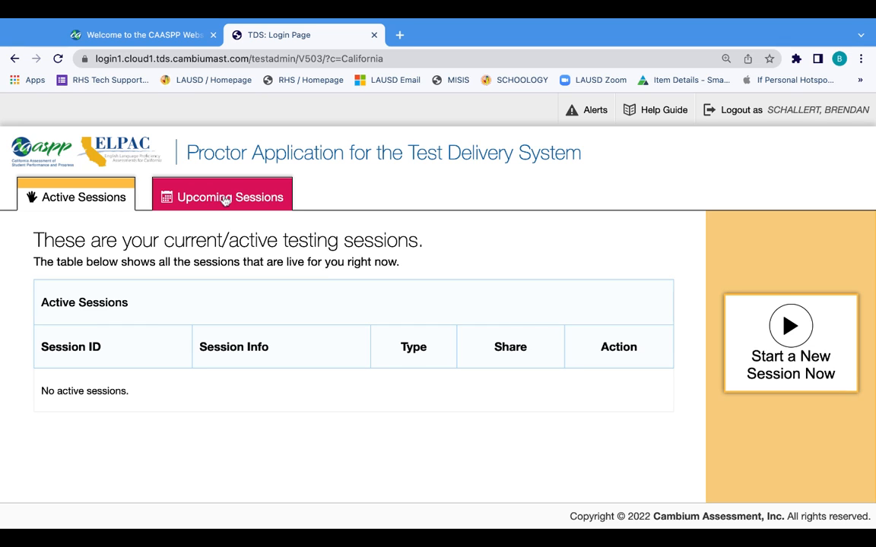
Show Upcoming Sessions, listing the ELA ICA and ELA sessions for 5/17/22–5/20/22.
click(222, 196)
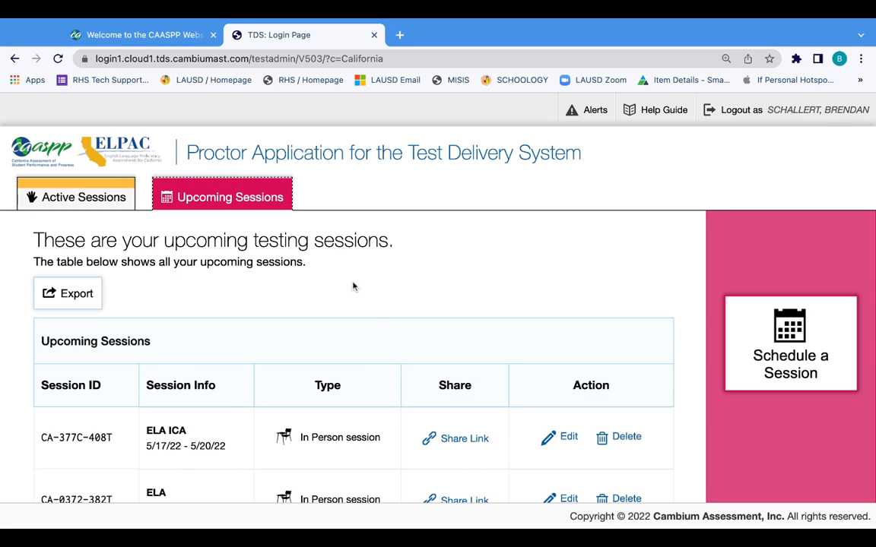
scroll(375, 311, down, 2)
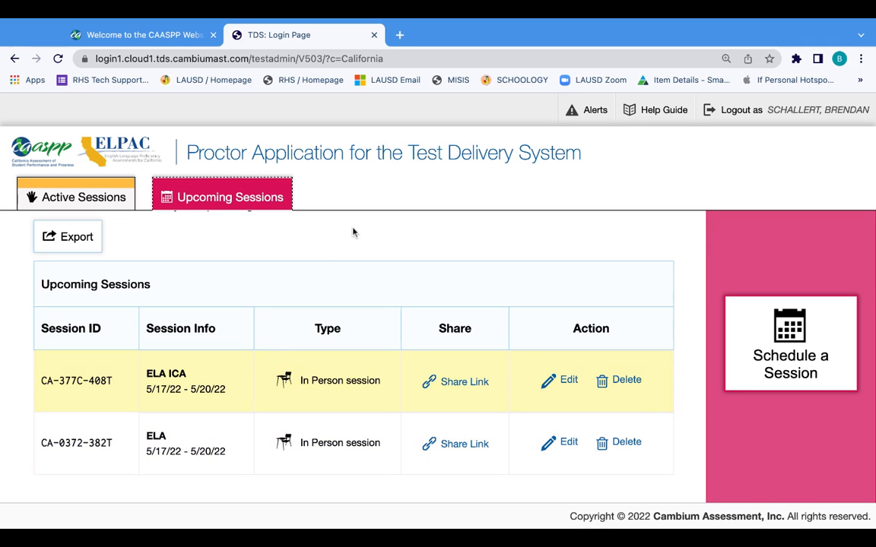
Start a new session with access dates from May 17 to May 20, 2022.
click(787, 337)
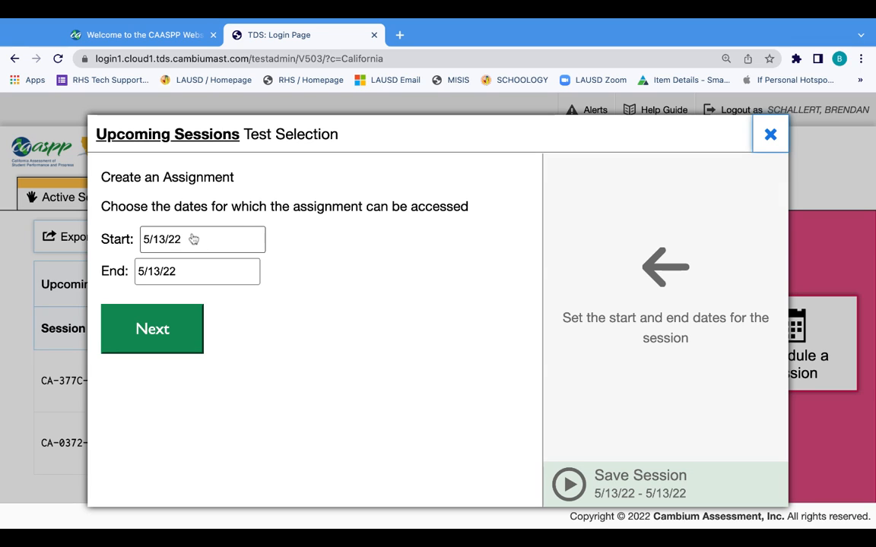
click(191, 239)
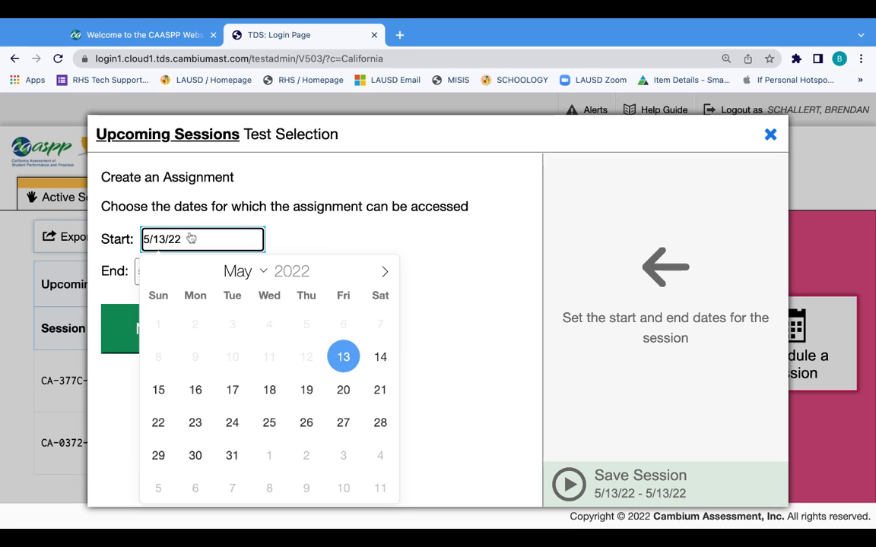
click(232, 389)
click(194, 275)
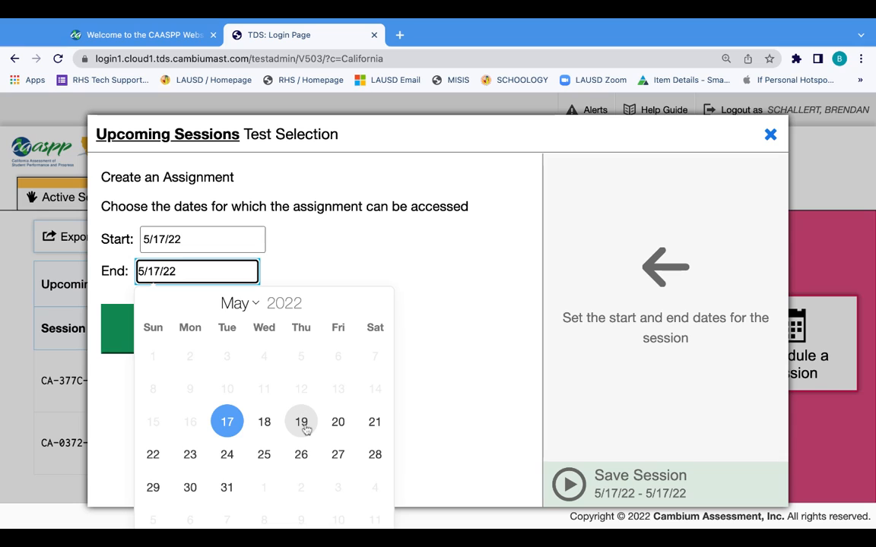
click(338, 423)
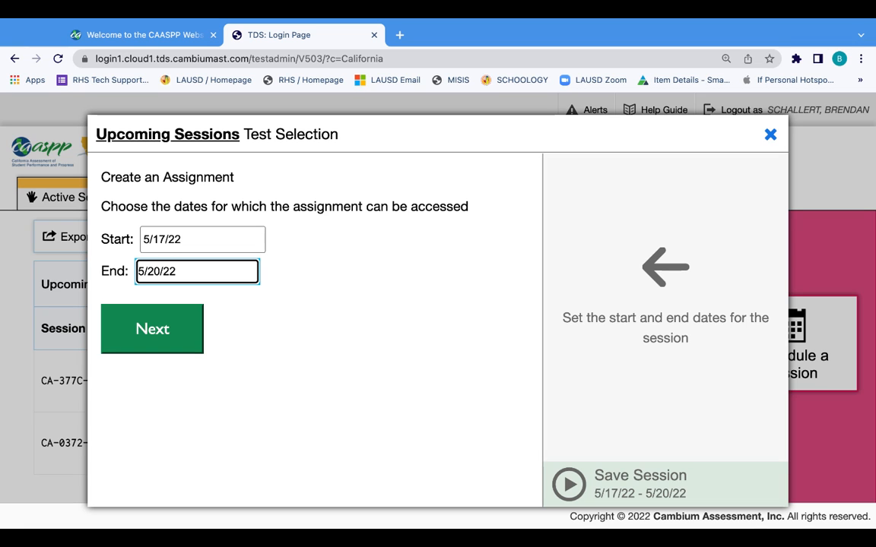
click(152, 331)
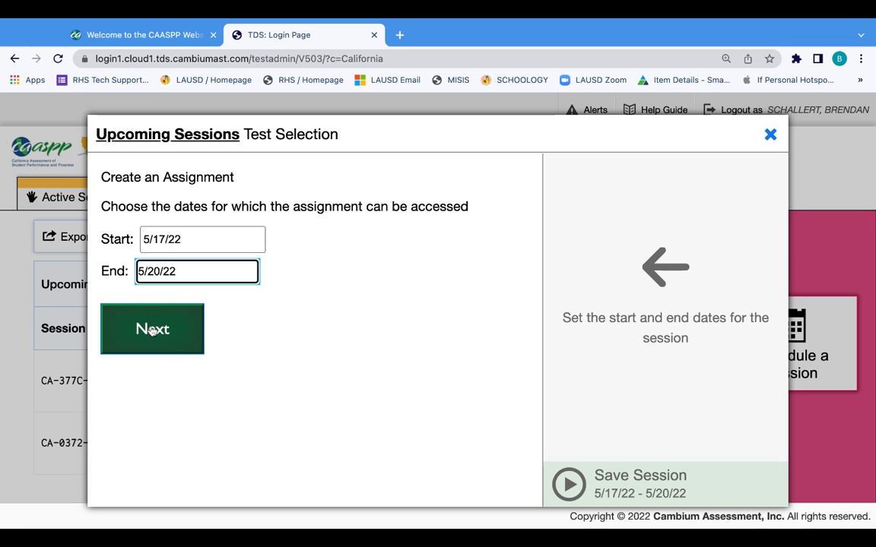
Select Grade 10 ELA - Interim Assessment under Interim Assessments > ICA > ELA Computer Based Tests.
click(151, 330)
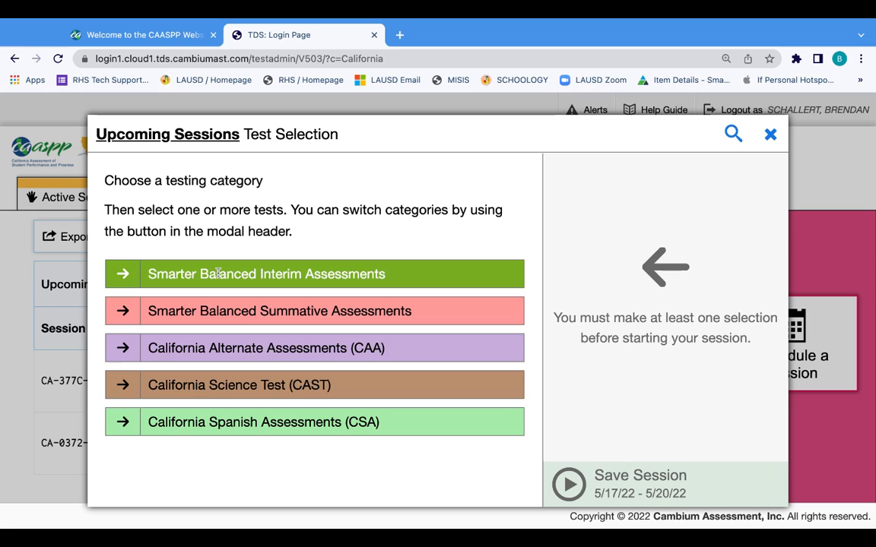
click(124, 277)
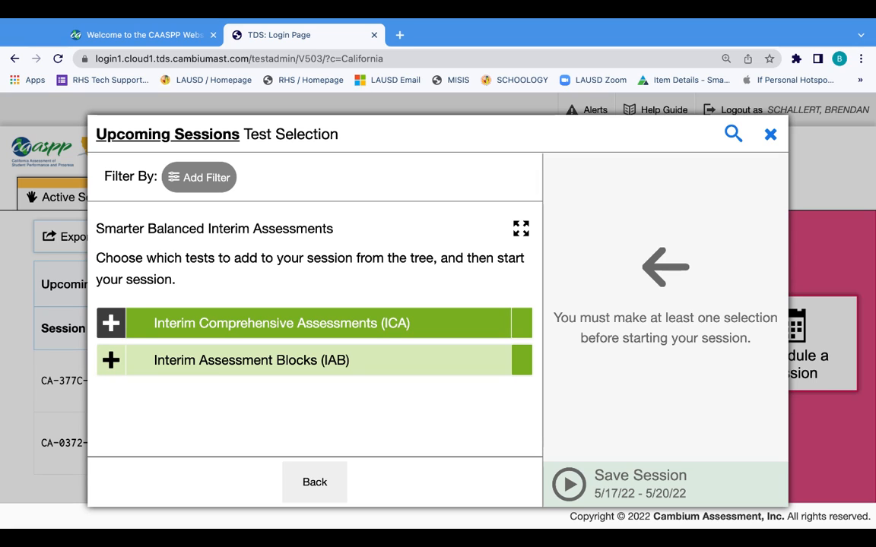
click(111, 324)
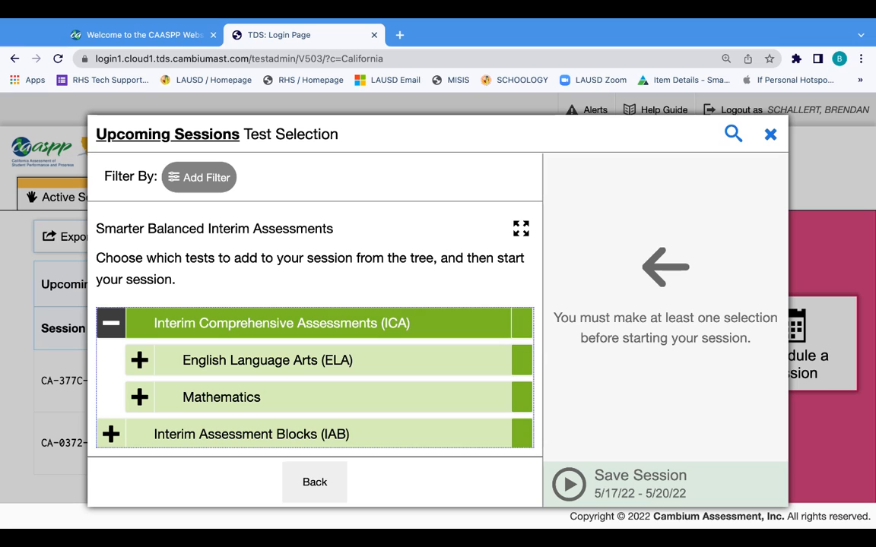
click(140, 361)
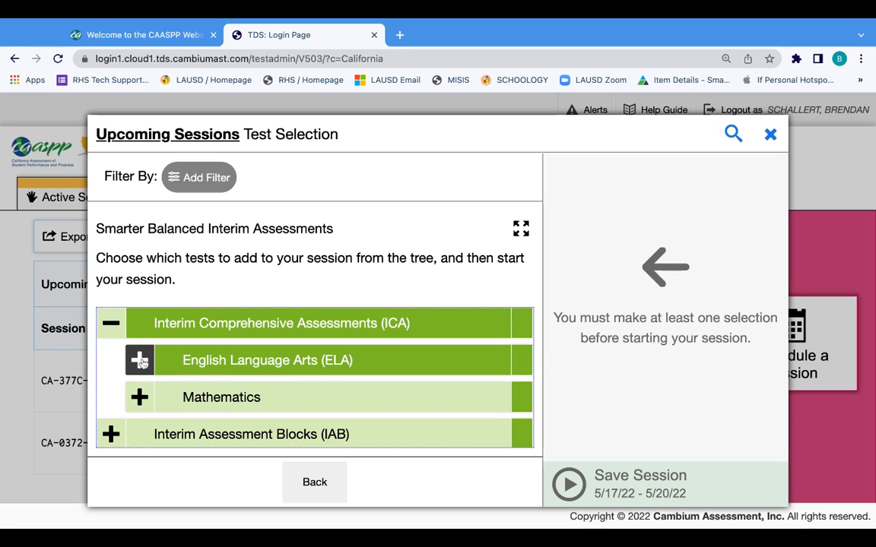
click(140, 362)
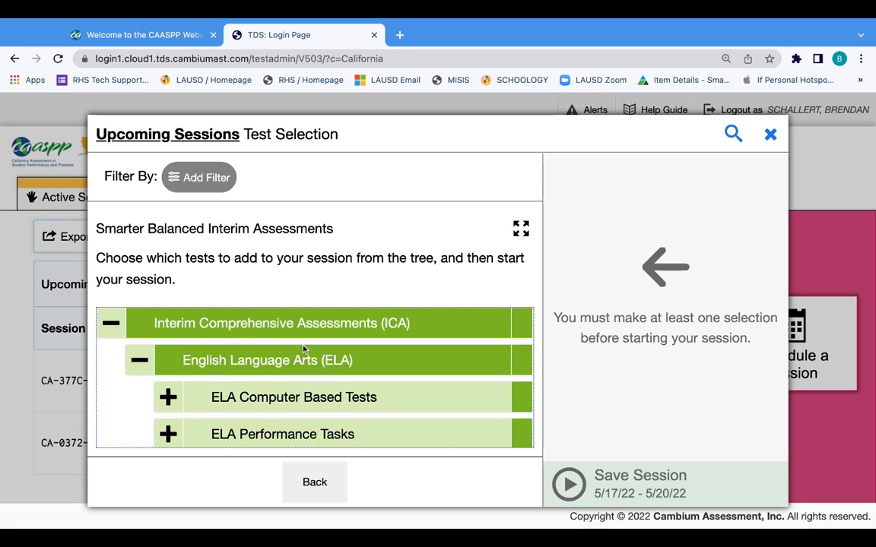
scroll(304, 349, down, 3)
scroll(303, 346, up, 2)
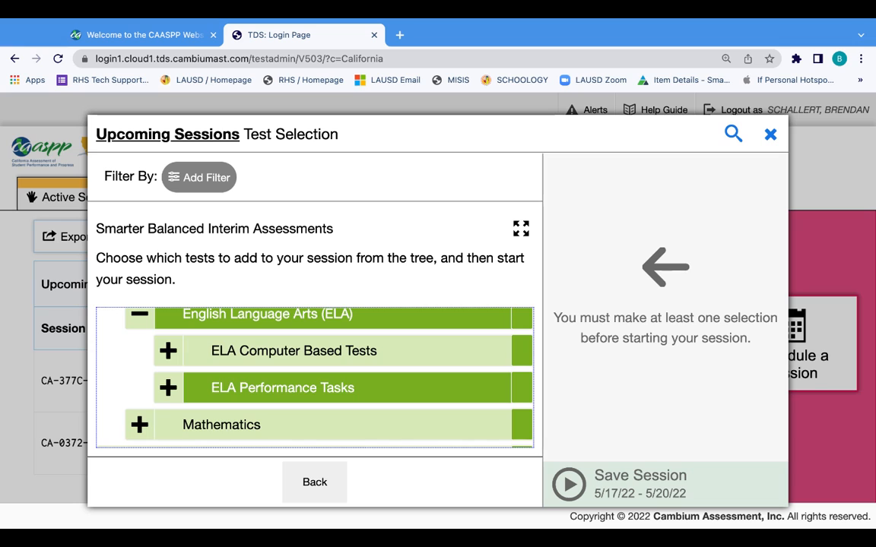
click(168, 354)
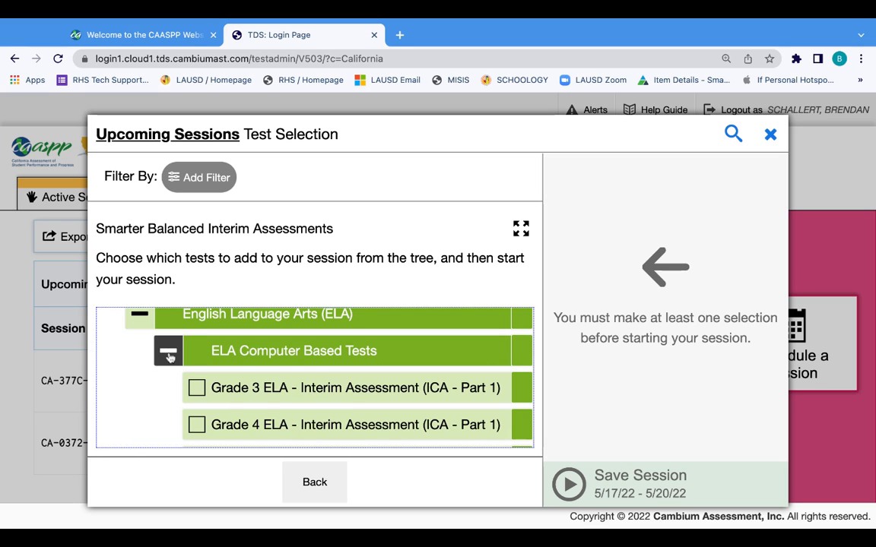
scroll(394, 410, down, 1)
scroll(394, 410, down, 4)
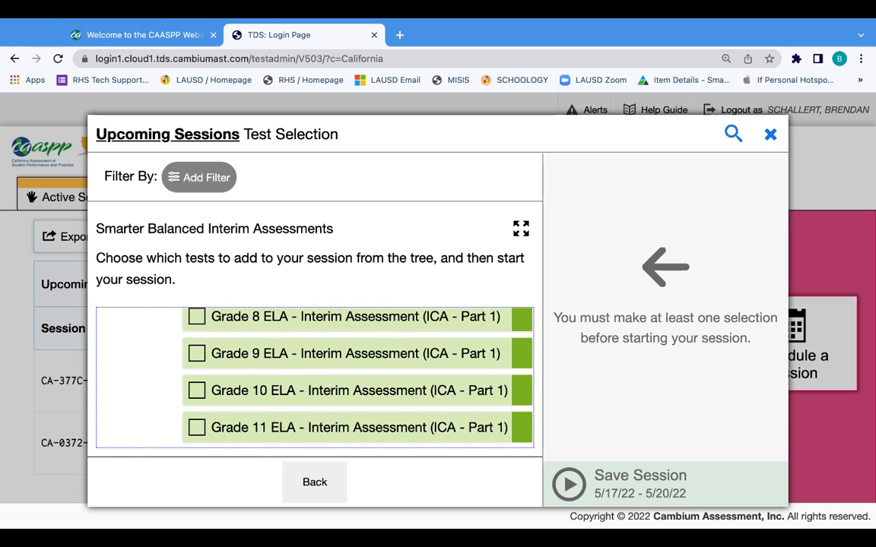
click(196, 391)
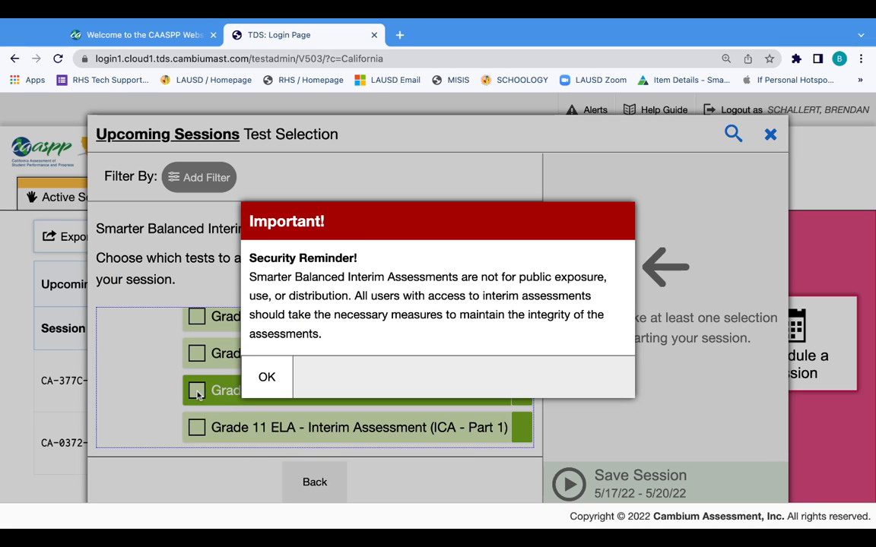
Dismiss the security reminder and add Grade 10 ELA - Performance Task (ICA - Part 2).
click(267, 378)
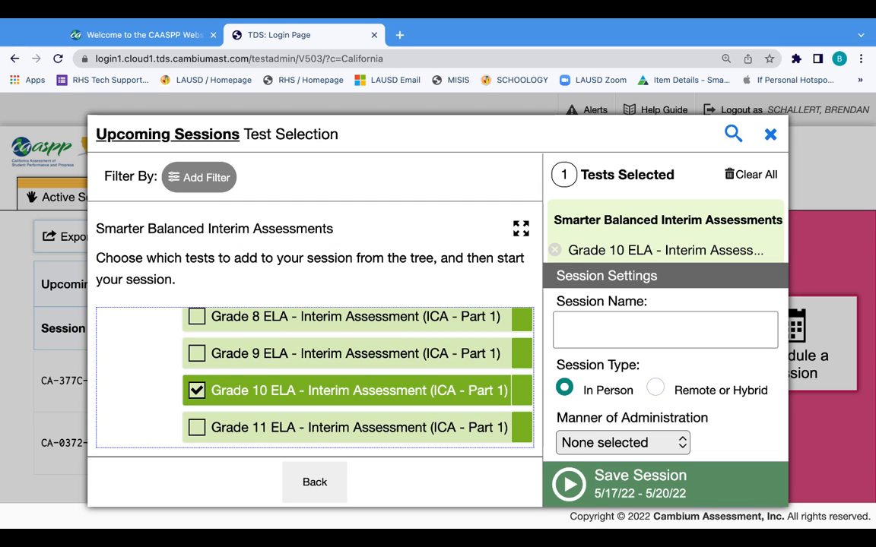
scroll(360, 377, down, 2)
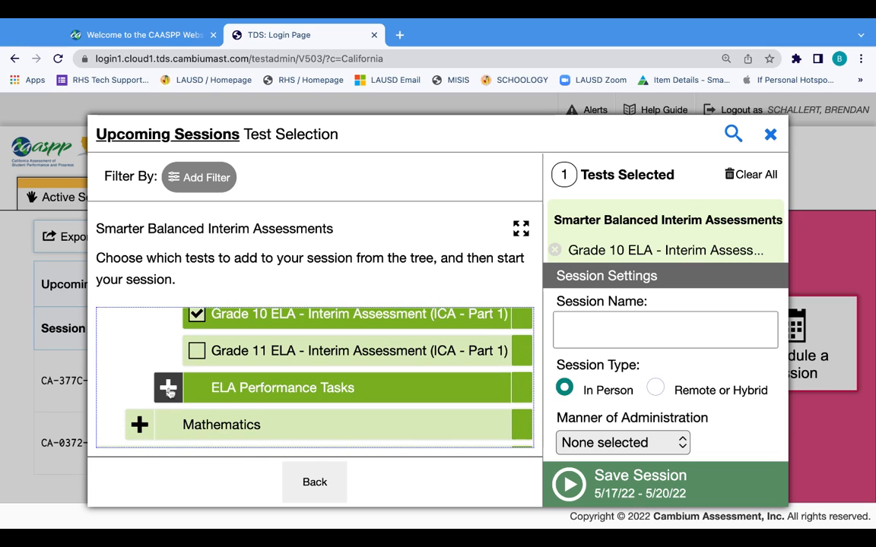
click(168, 390)
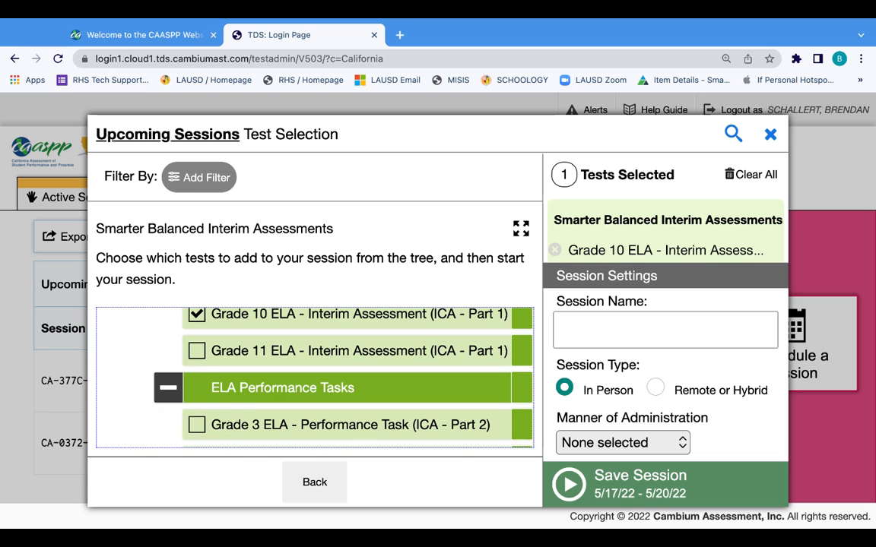
scroll(382, 373, down, 8)
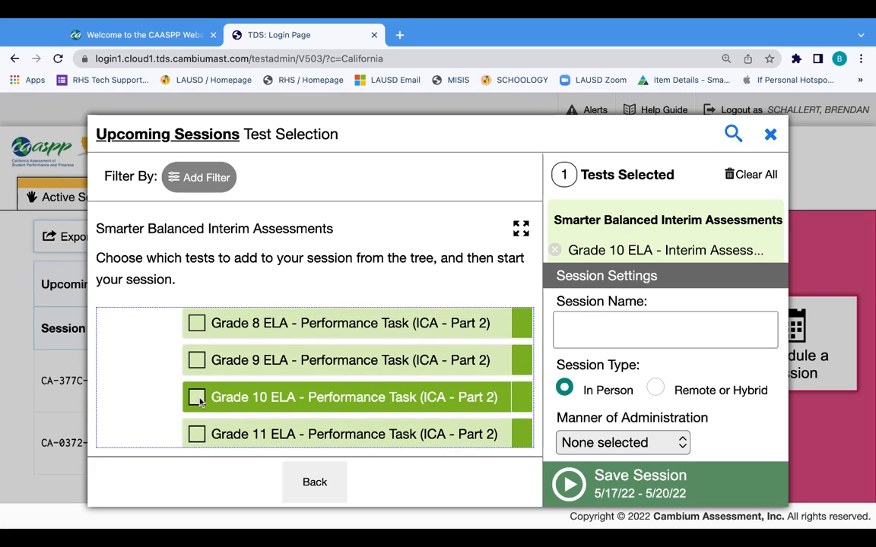
click(197, 399)
Name the session 'ELA ICA', set administration manner to Nonstandardized, and save it.
click(580, 332)
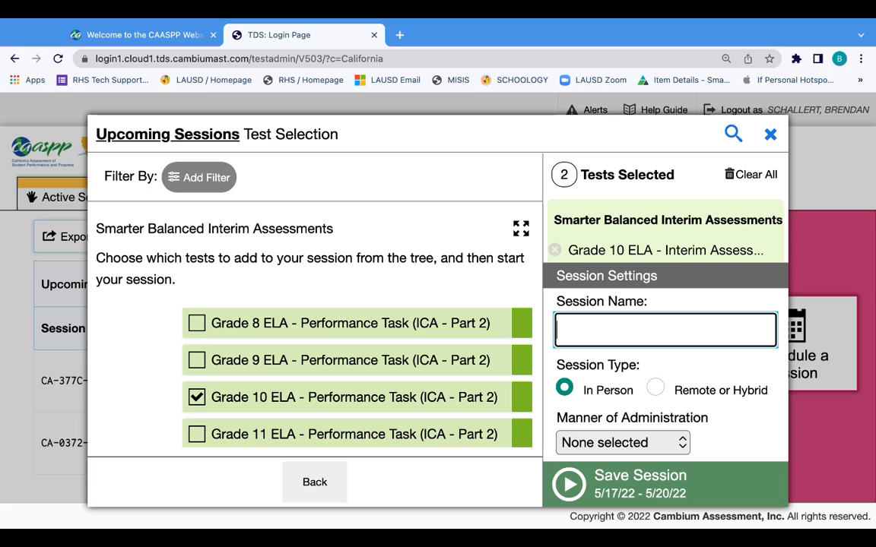
text(ELA ICA)
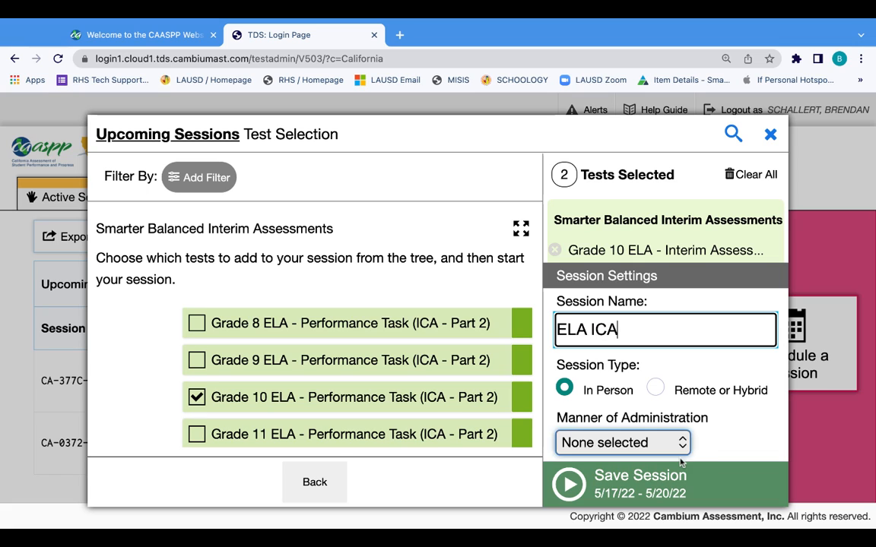
click(683, 443)
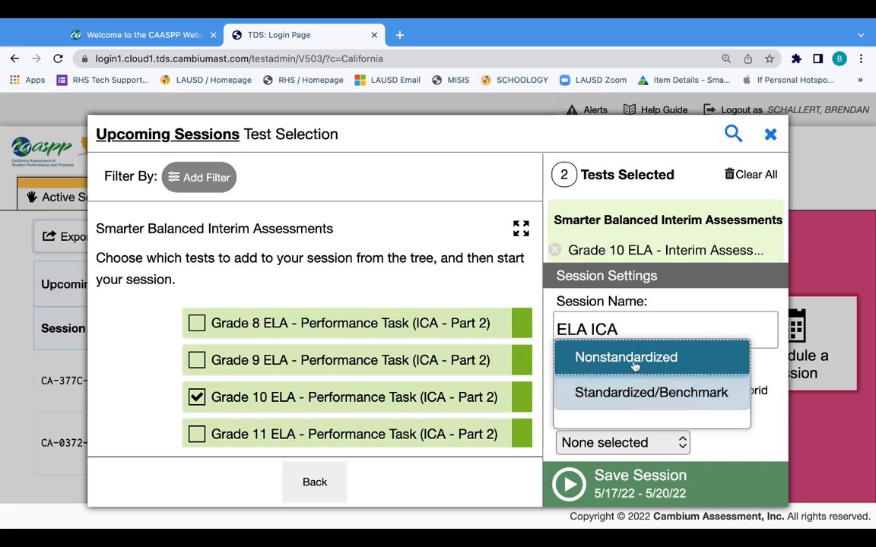
click(633, 363)
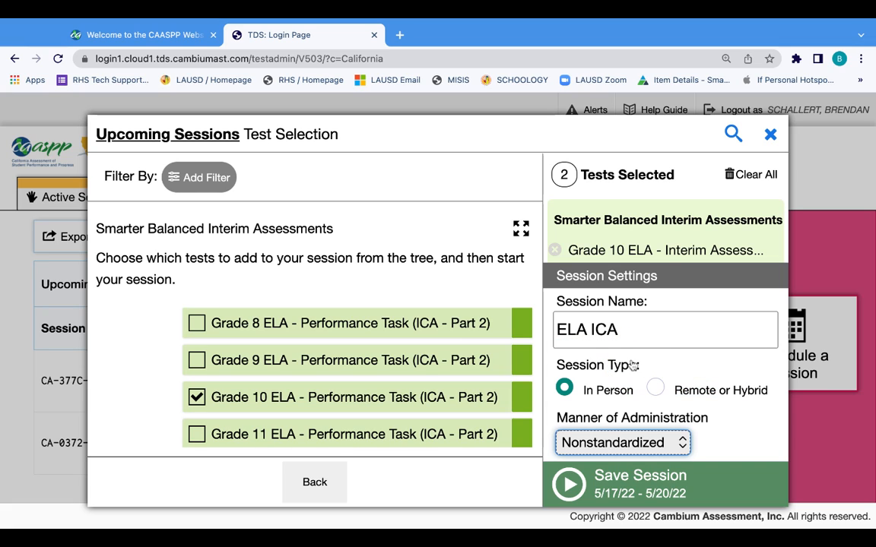
click(572, 487)
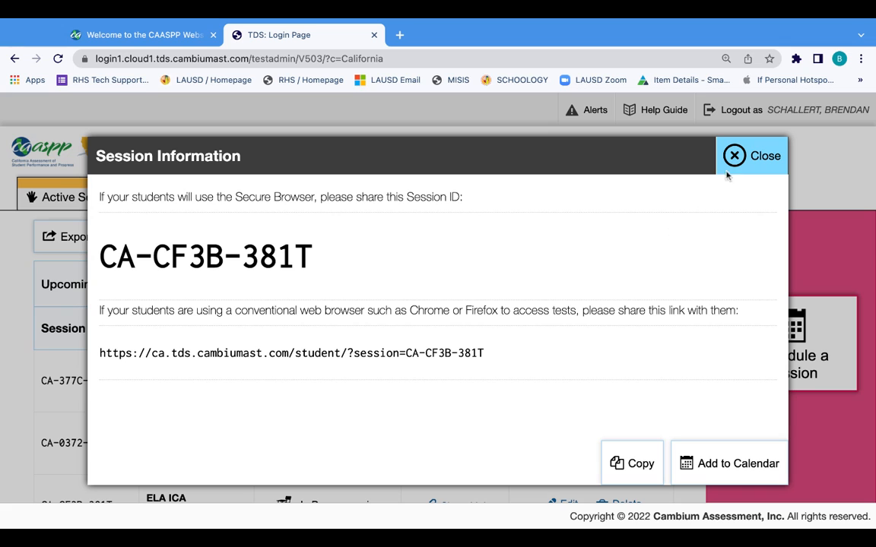
Close the session details and view the new ELA ICA row CA-CF3B-381T in Upcoming Sessions.
click(760, 154)
scroll(469, 284, down, 2)
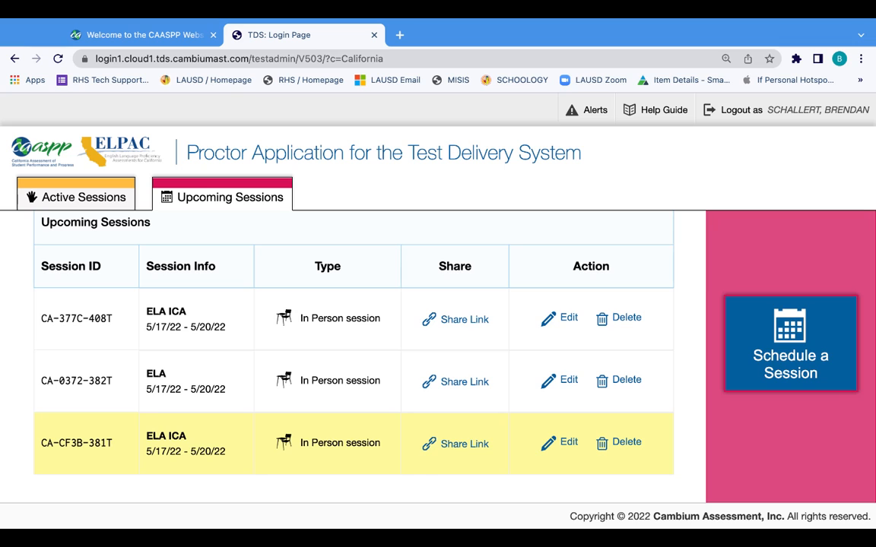
Schedule another session with access dates from May 24 to May 27, 2022.
click(803, 342)
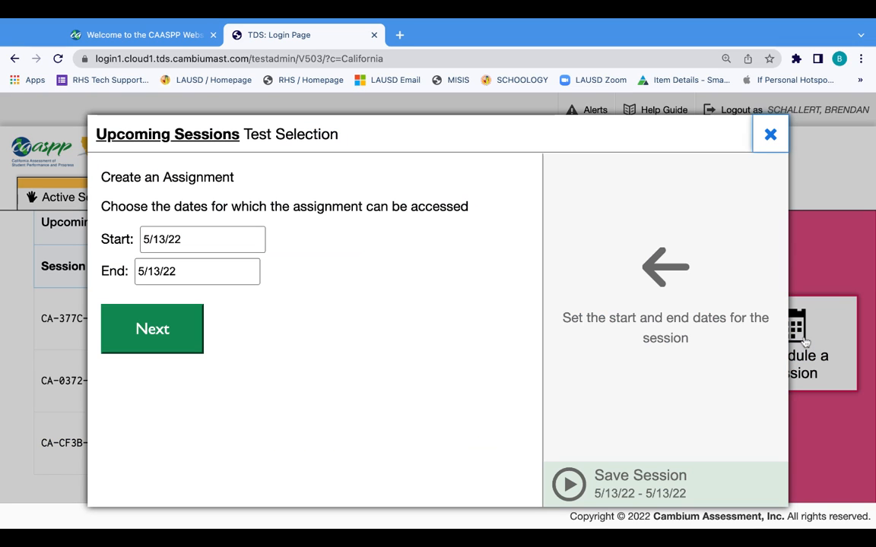
click(194, 241)
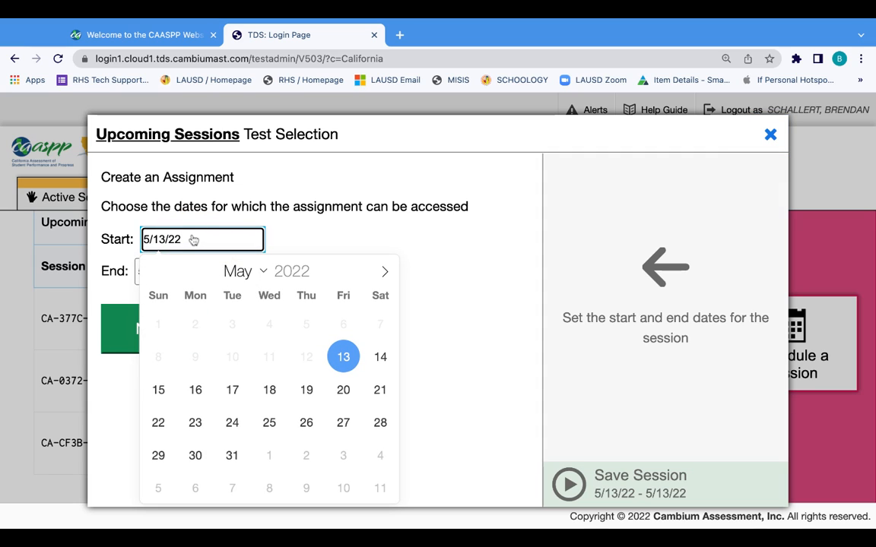
click(232, 422)
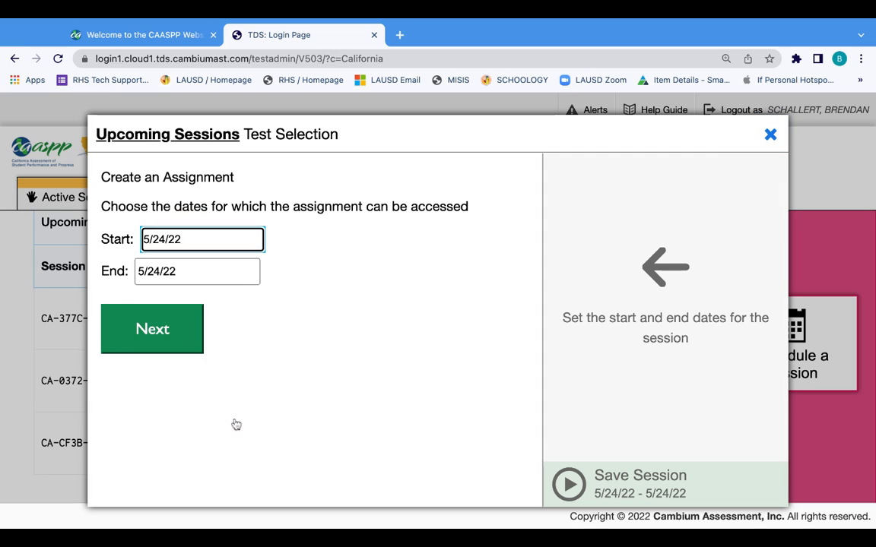
click(195, 273)
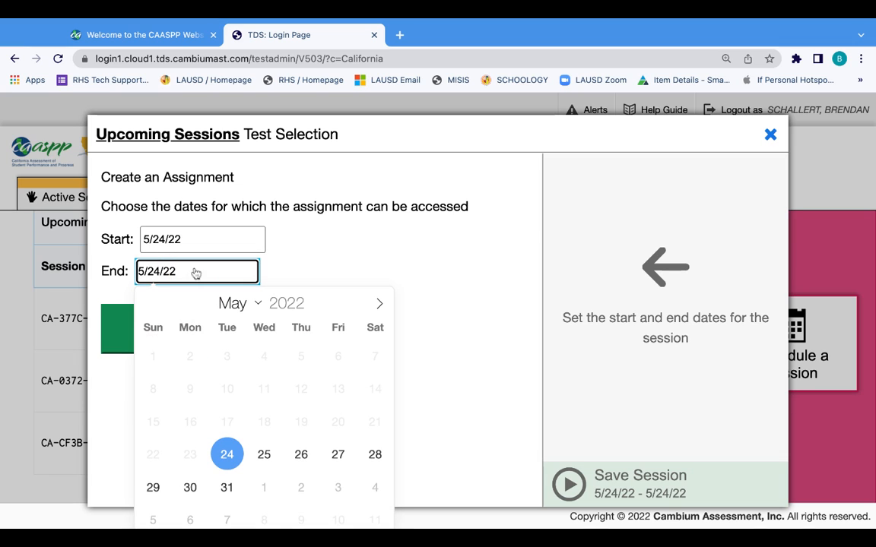
click(339, 455)
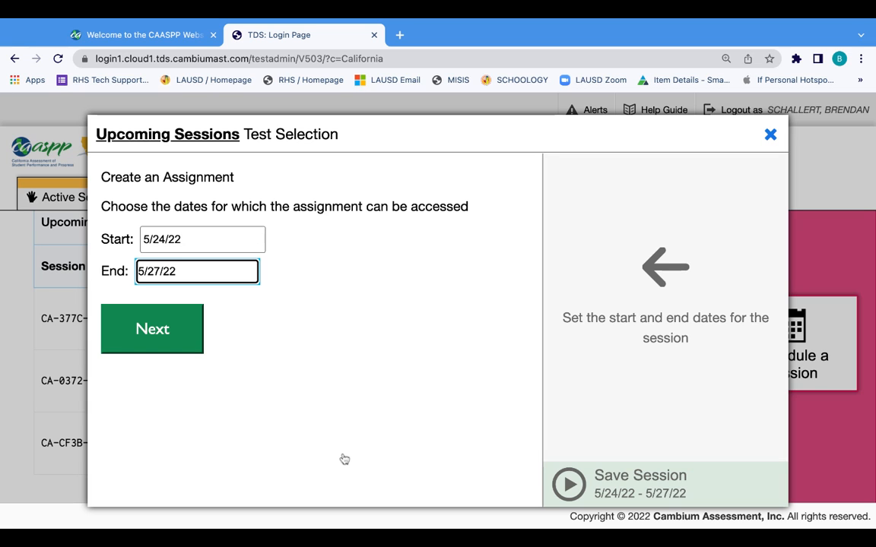
click(153, 332)
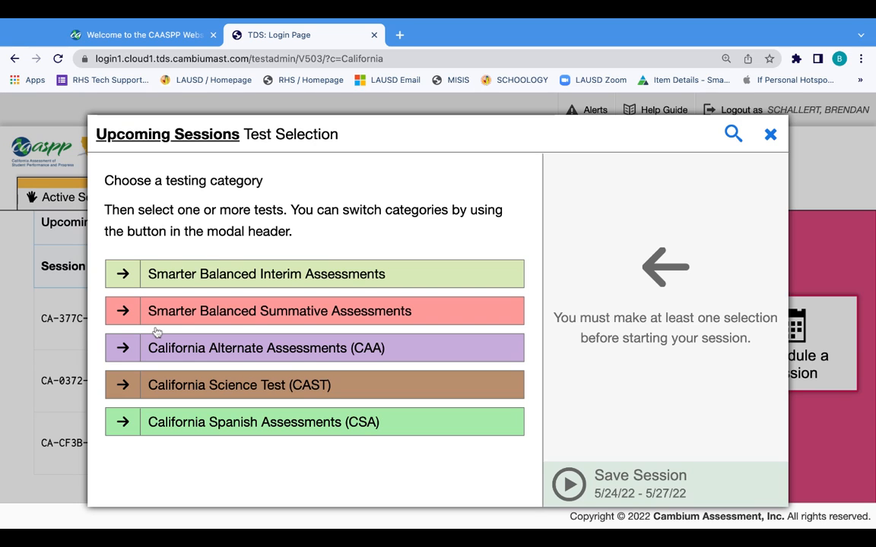
Add the Grade 10 MATH interim assessment (ICA Part 1) from ICA > Mathematics, acknowledging the reminder.
click(123, 275)
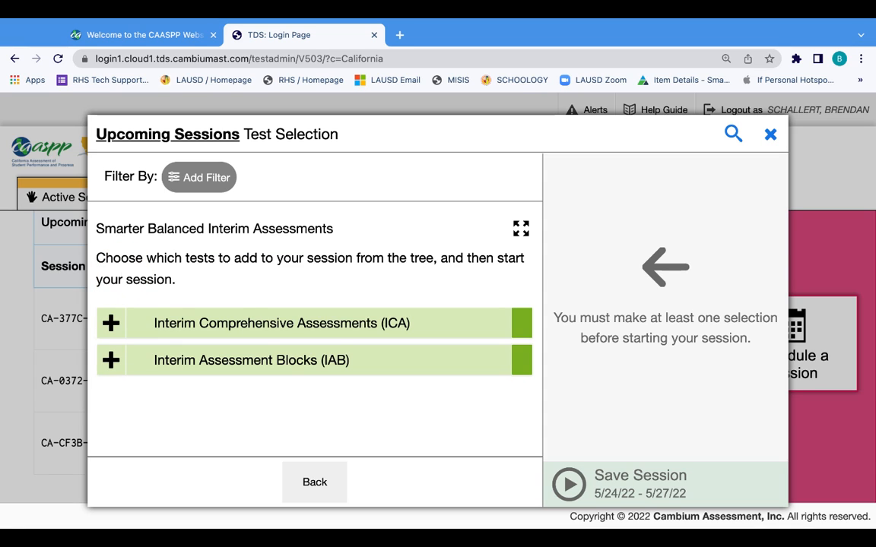
click(113, 325)
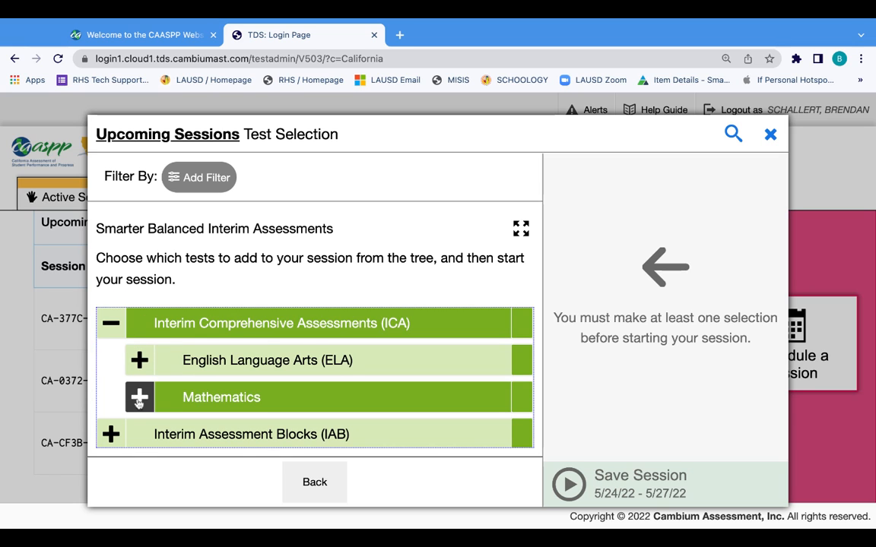
click(138, 398)
scroll(332, 372, down, 2)
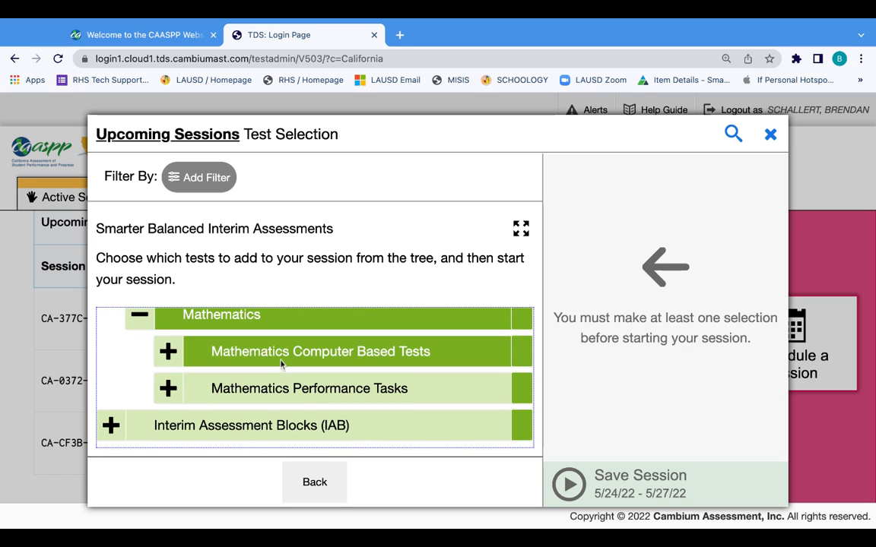
click(169, 351)
scroll(297, 411, down, 3)
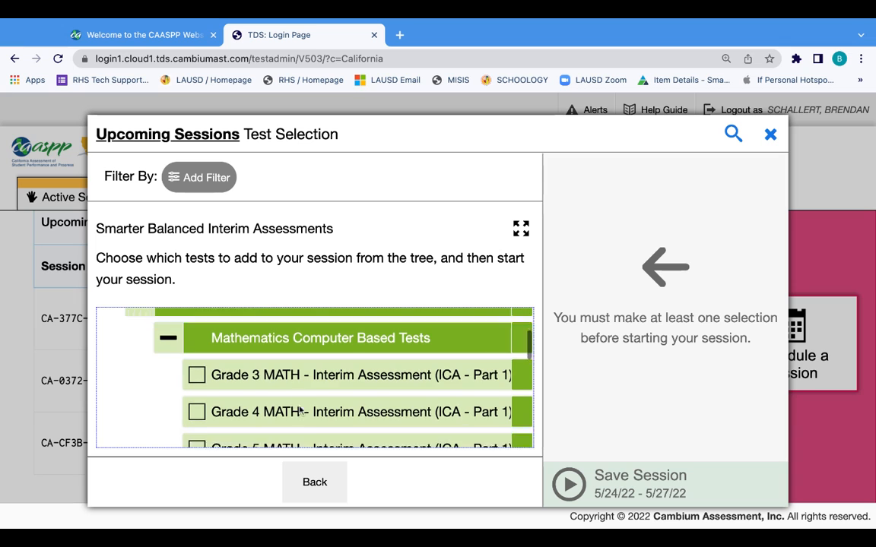
scroll(299, 411, down, 3)
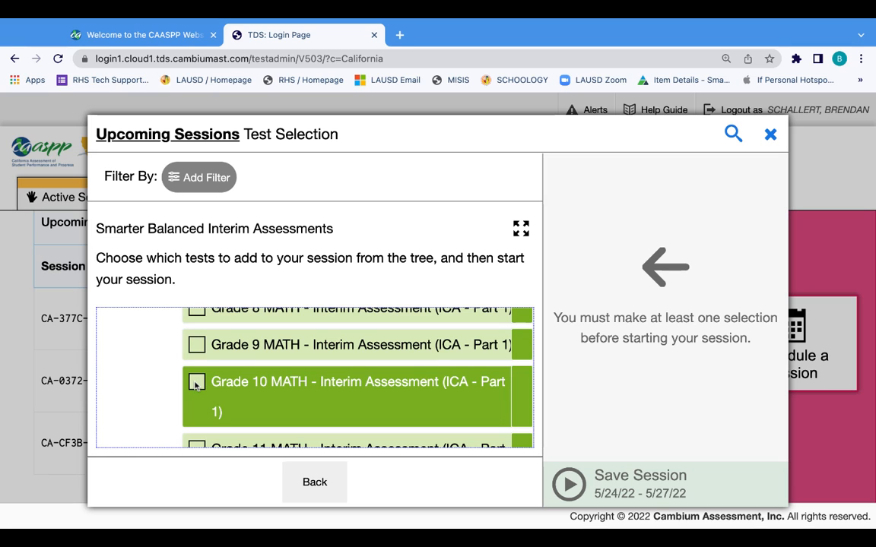
click(196, 383)
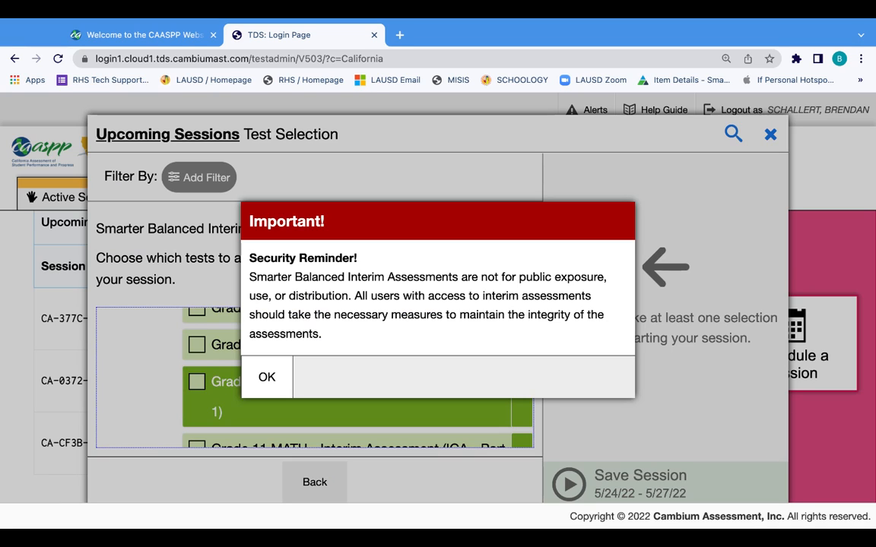
click(267, 379)
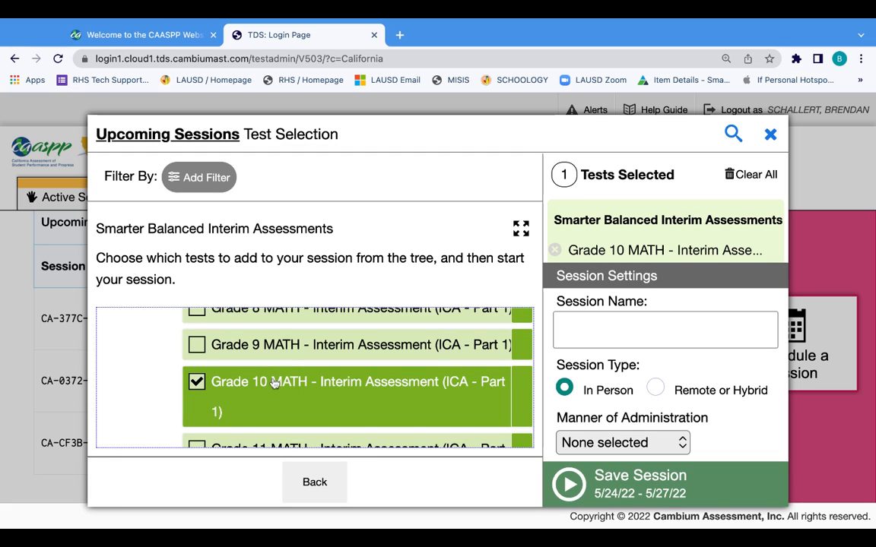
Add the Grade 10 MATH performance task (ICA Part 2) from Mathematics Performance Tasks.
scroll(322, 401, down, 3)
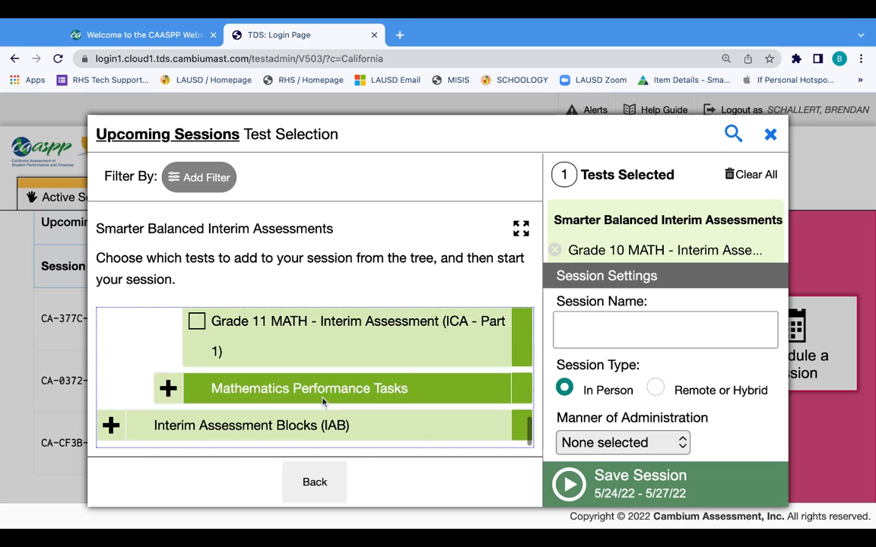
click(169, 389)
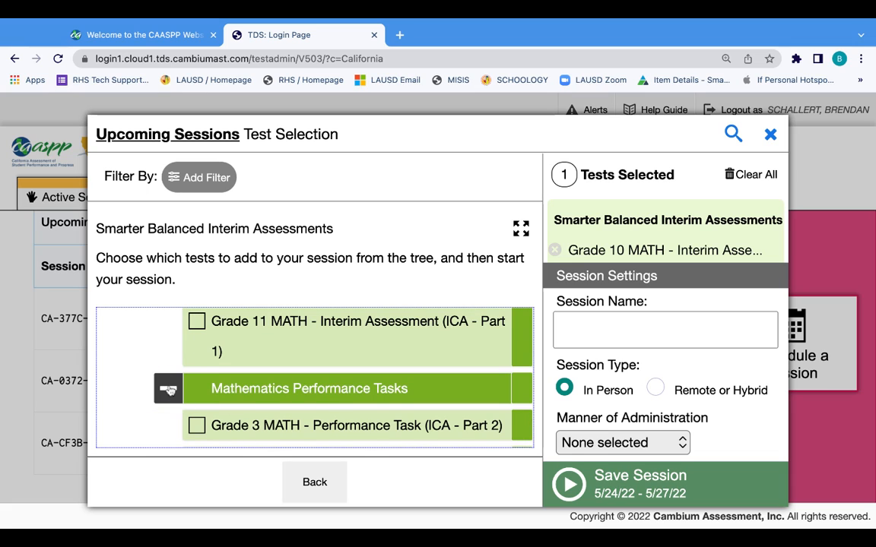
scroll(428, 407, down, 5)
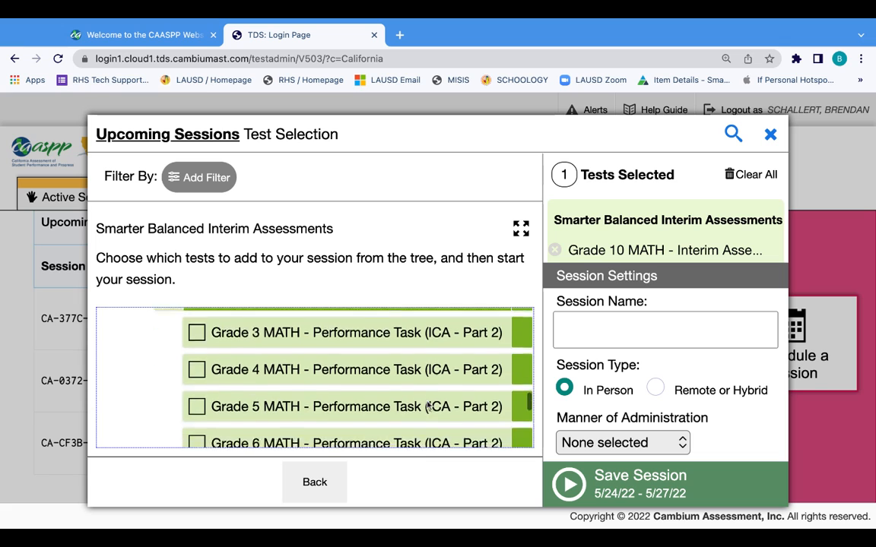
scroll(428, 407, down, 2)
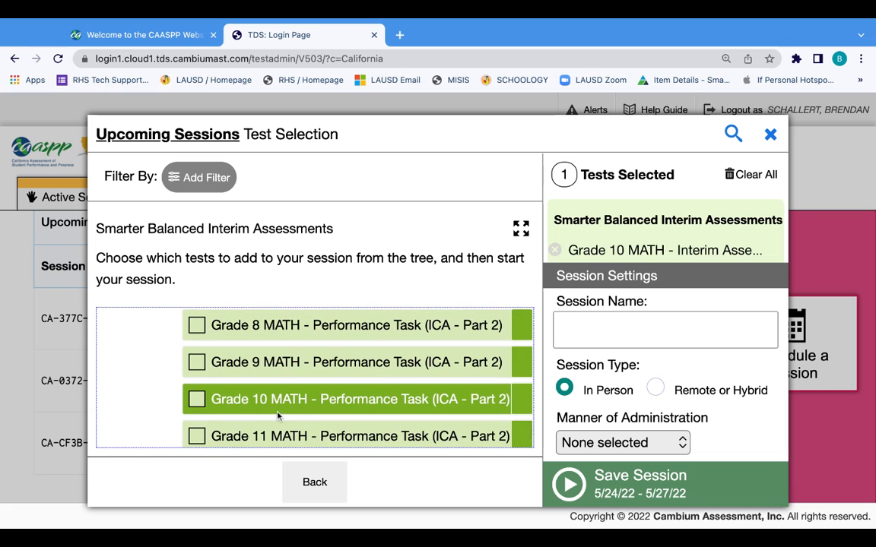
click(196, 399)
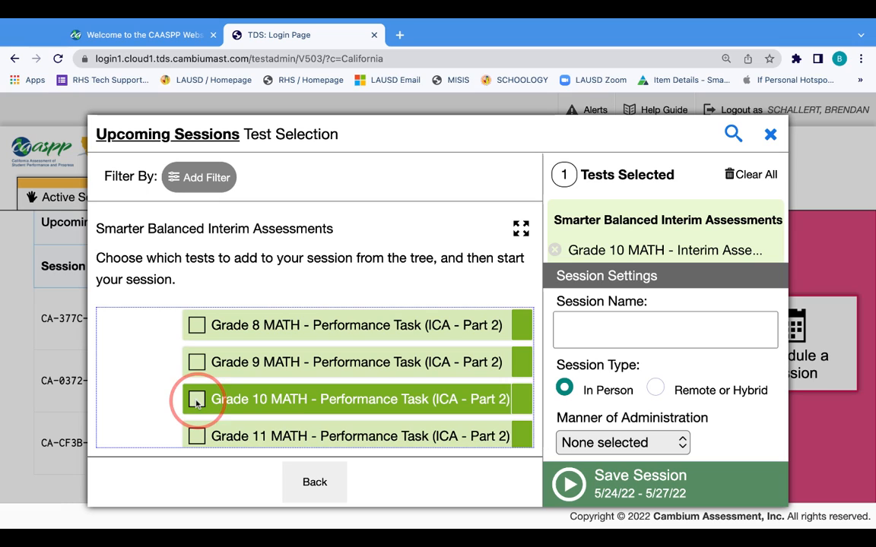
click(639, 338)
Save a Nonstandardized session named 'ICA Math' to generate its session ID.
text(ICA Math)
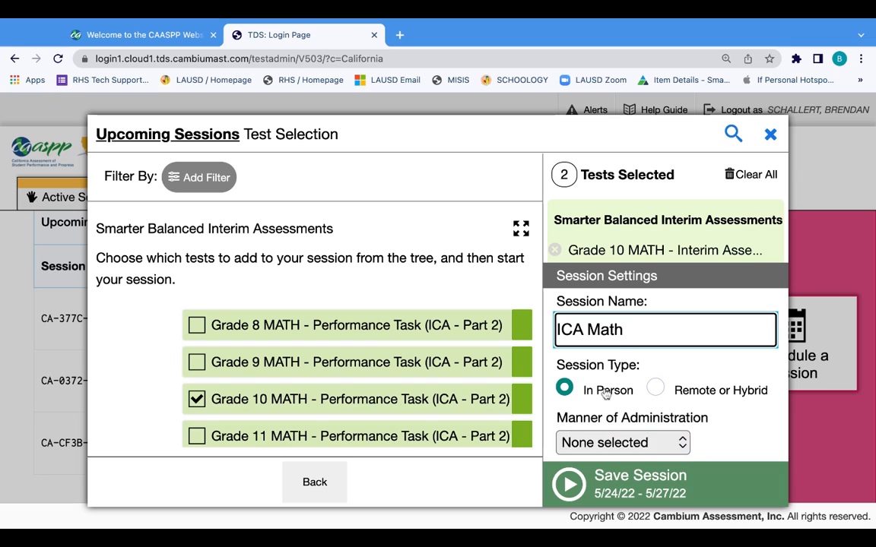
click(681, 443)
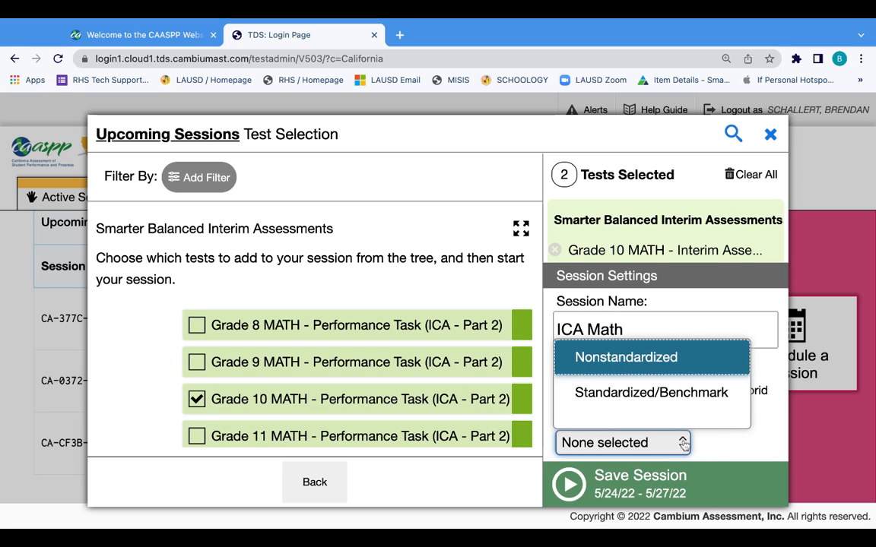
click(639, 363)
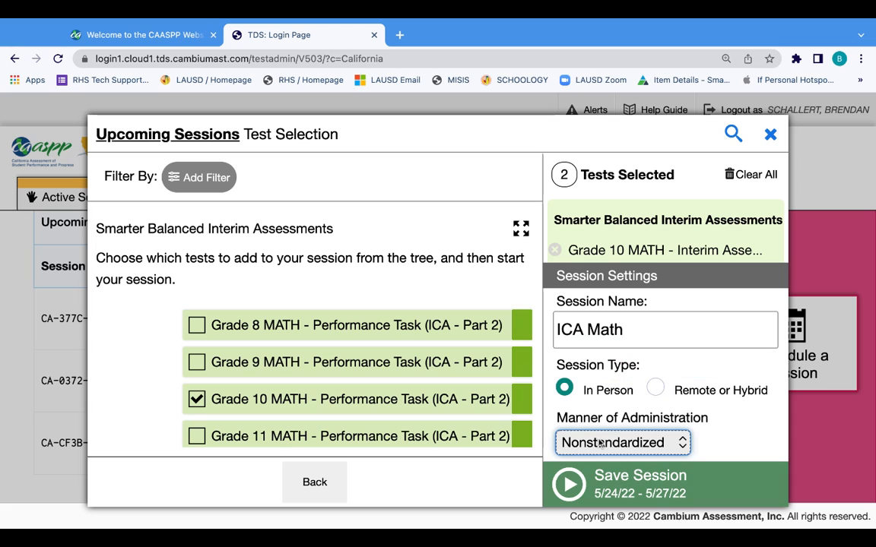
click(570, 485)
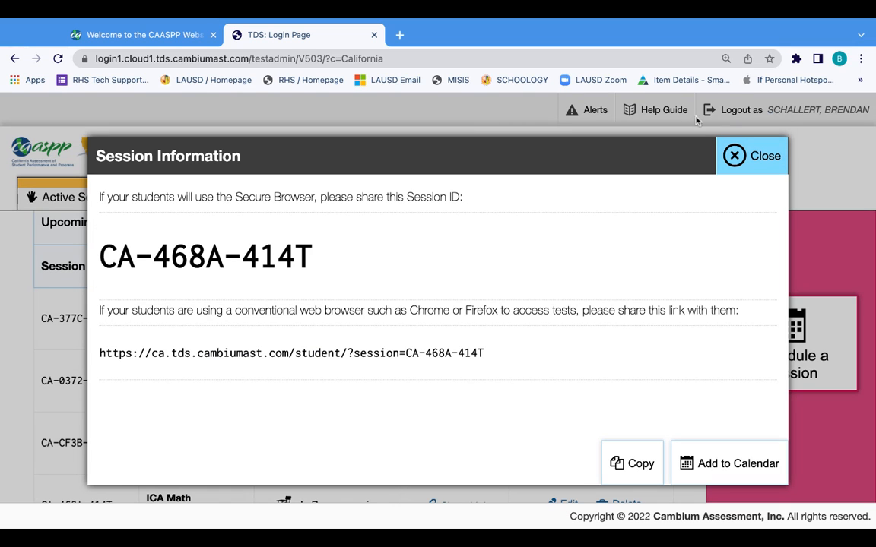
Close the session details and find ICA Math (CA-468A-414T, 5/24/22–5/27/22) in Upcoming Sessions.
click(749, 156)
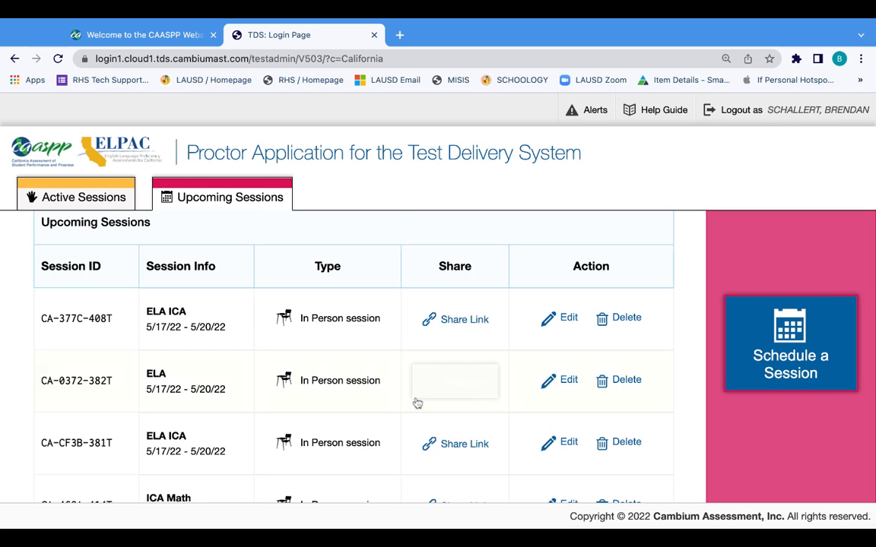
scroll(416, 403, down, 1)
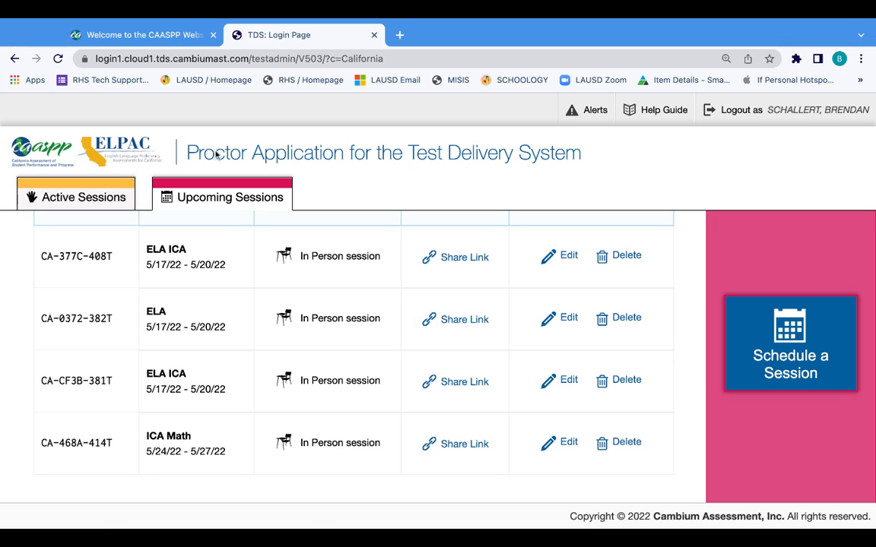
Reopen the Test Administrator Interface from caaspp.org and view its four upcoming sessions.
click(161, 38)
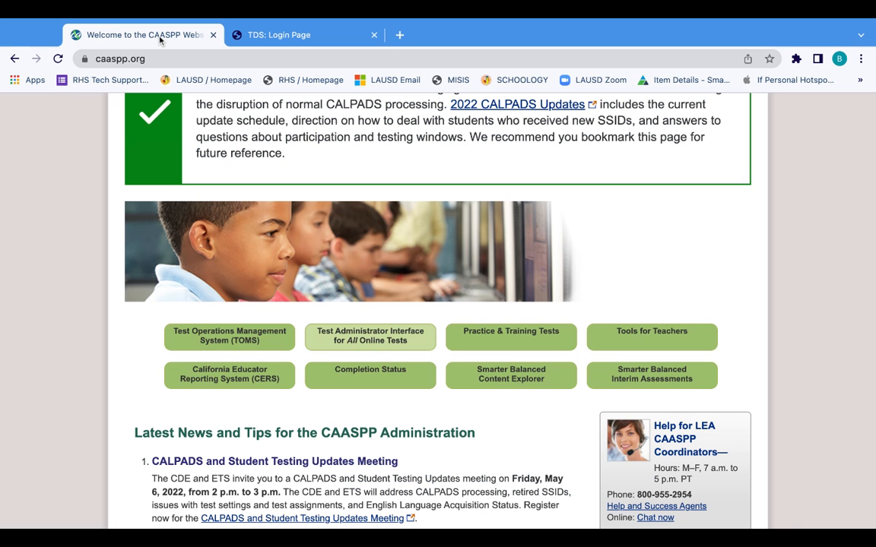
click(363, 338)
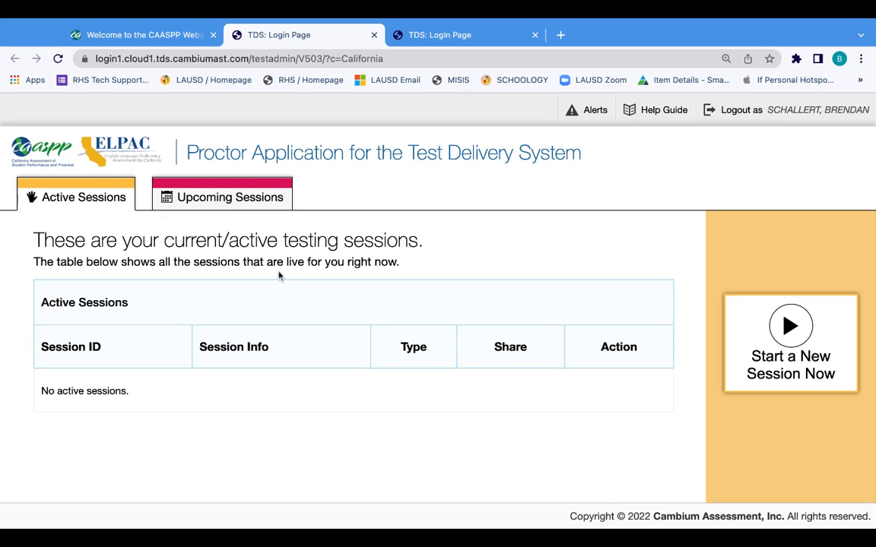
click(217, 199)
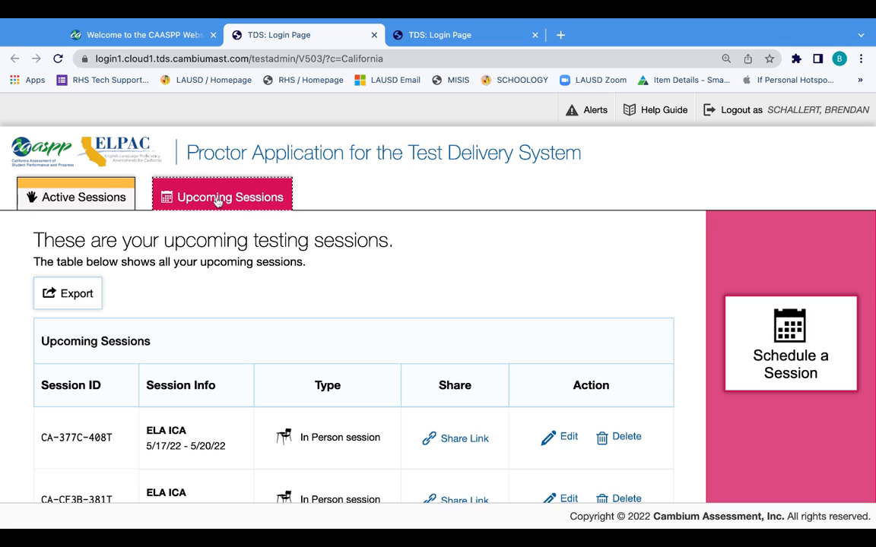
scroll(311, 417, down, 3)
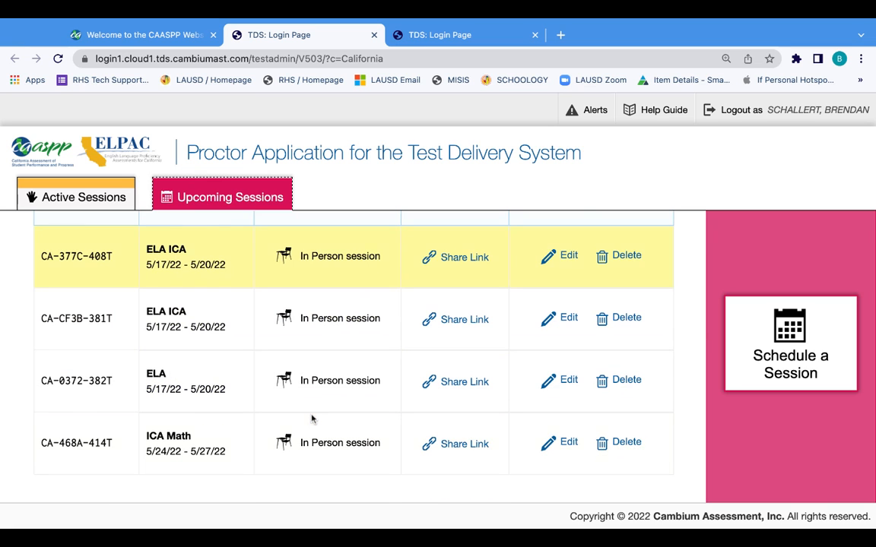